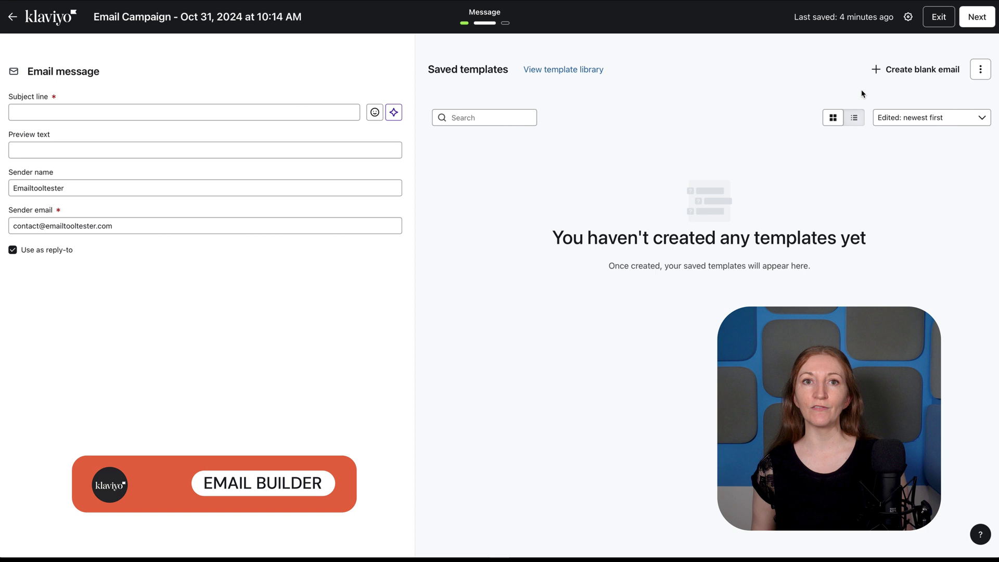
Step: Open the template library filtered to Basic layout, showing 1- and 2-column starter templates
click(981, 73)
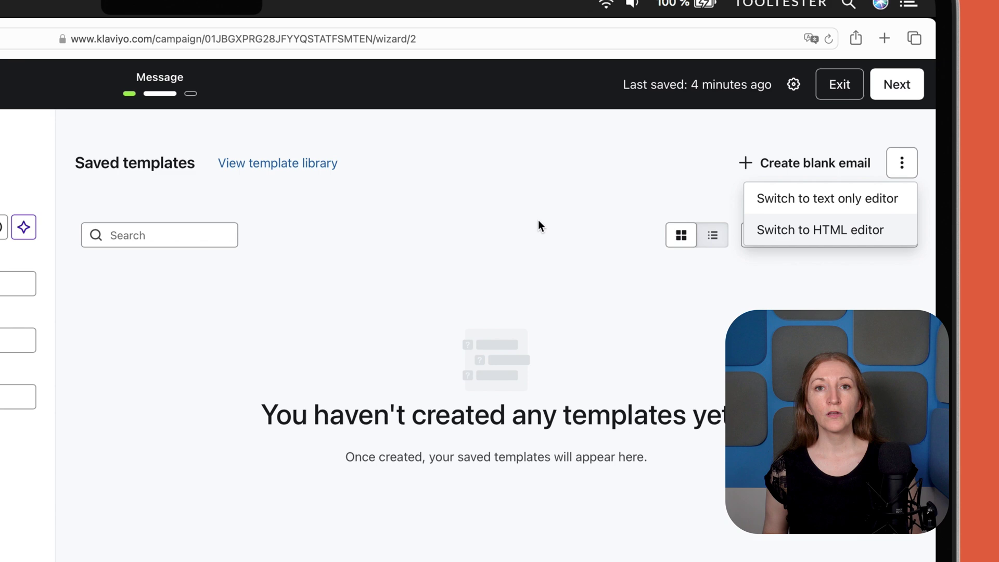
click(346, 173)
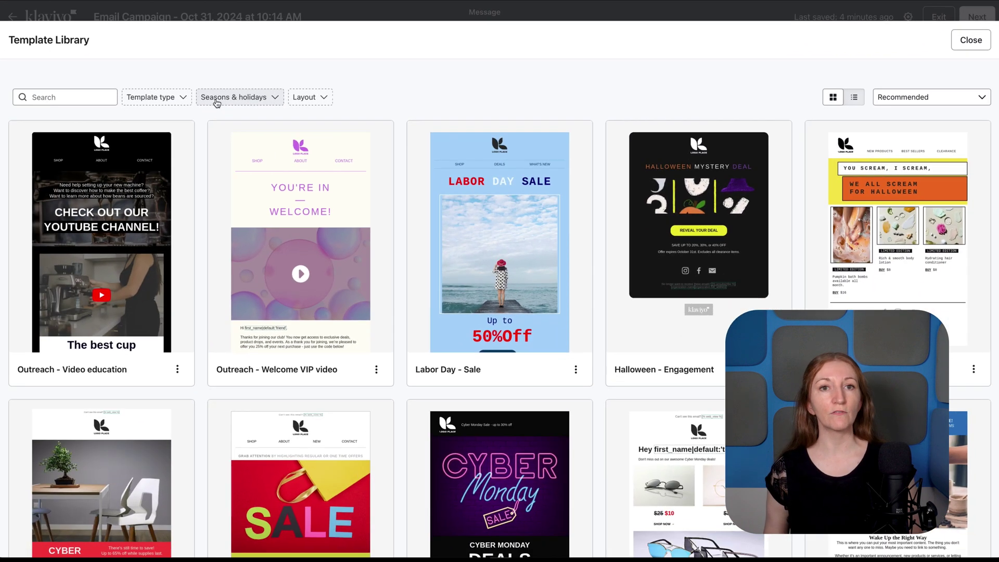
click(217, 99)
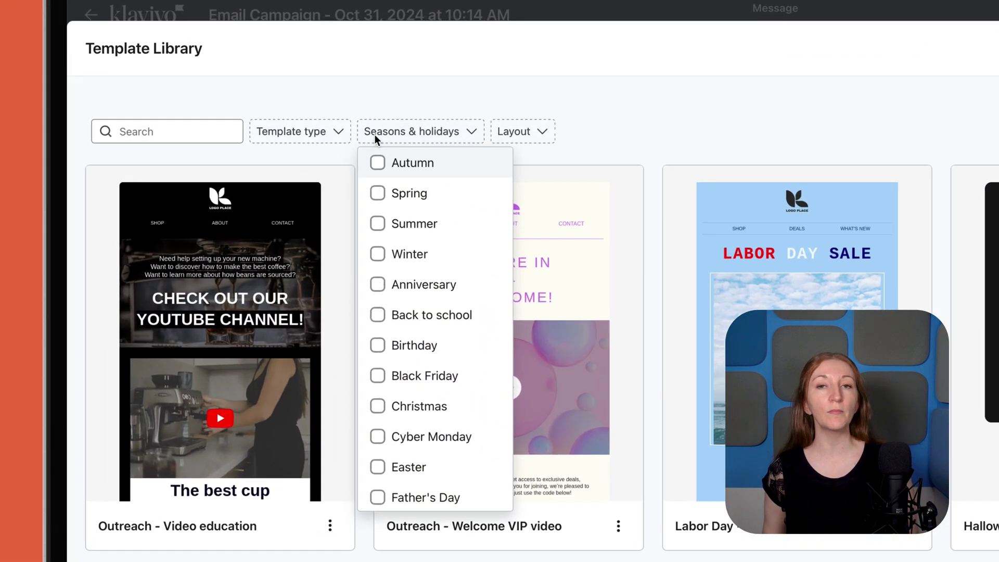
click(351, 141)
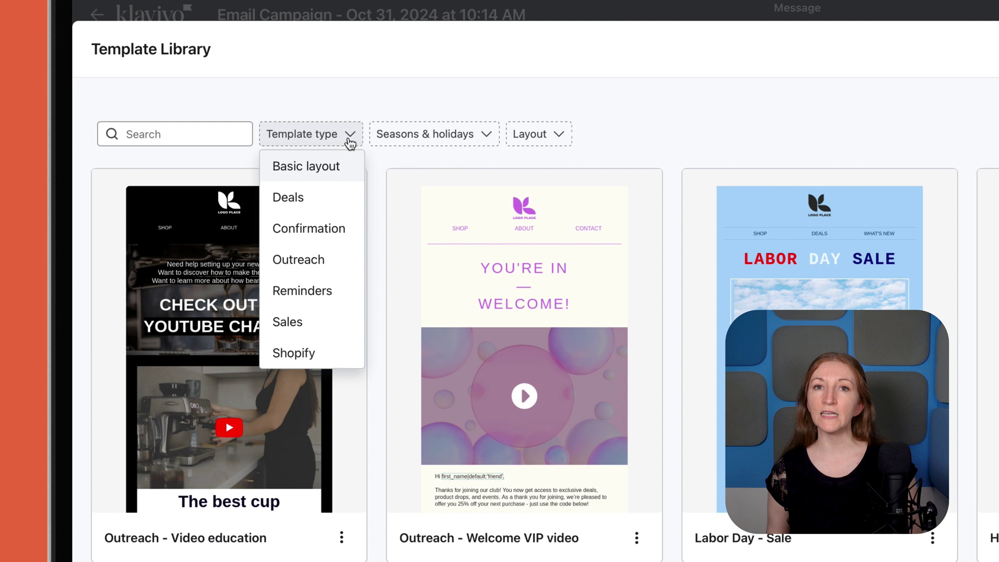
click(334, 167)
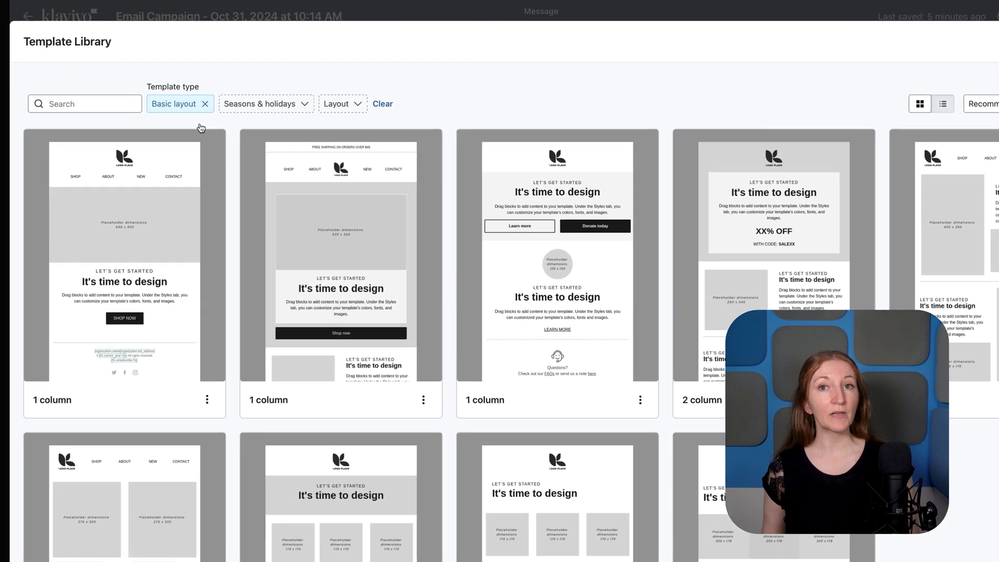
Step: Drag a Product block into the email above the 300x170 image placeholder
scroll(200, 129, down, 3)
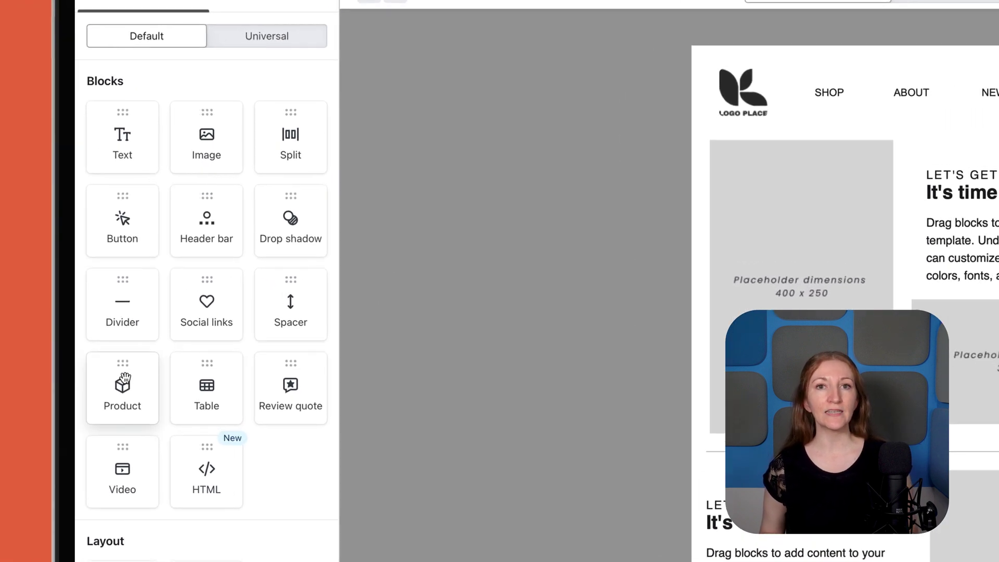
drag(125, 380, 954, 381)
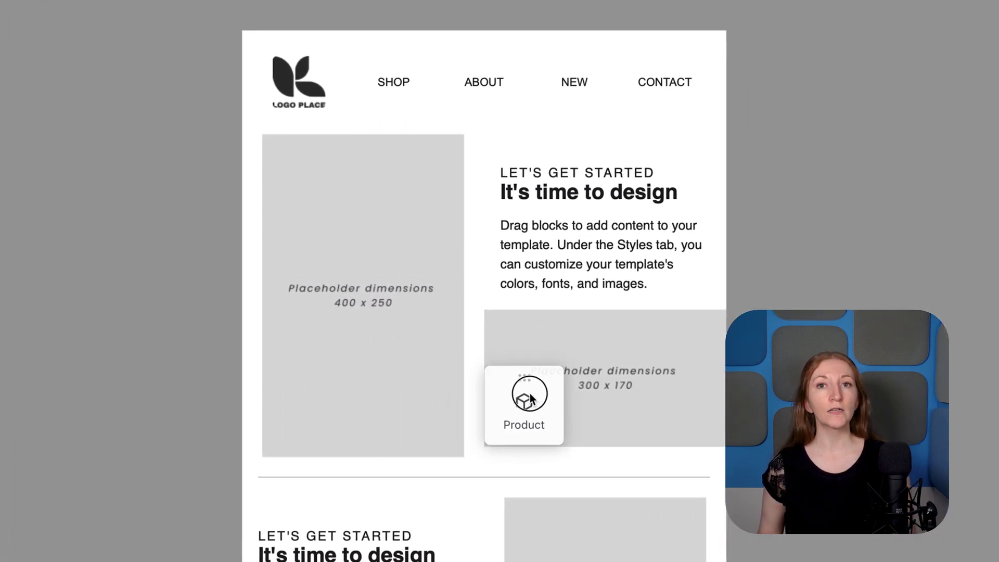
drag(531, 399, 608, 403)
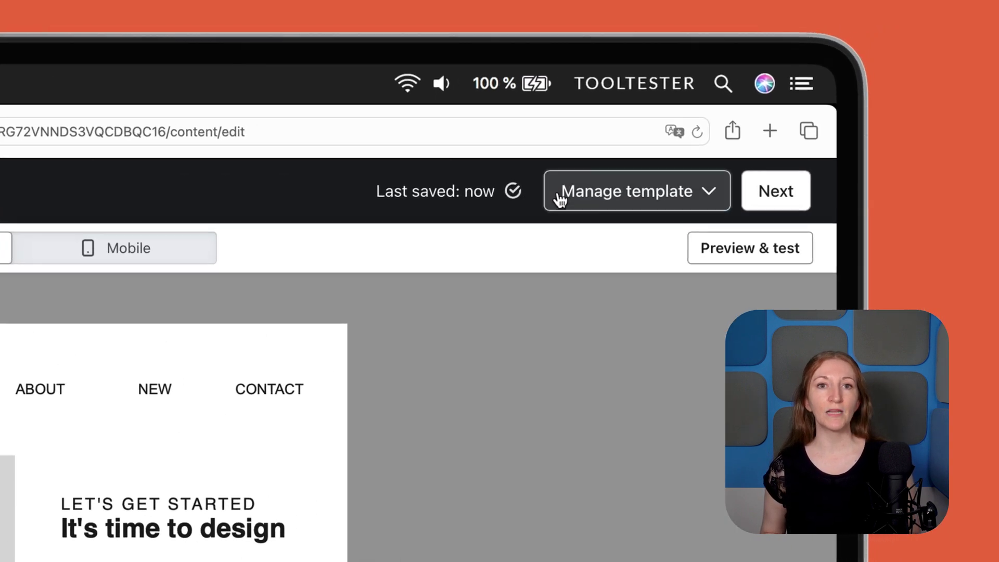
click(862, 19)
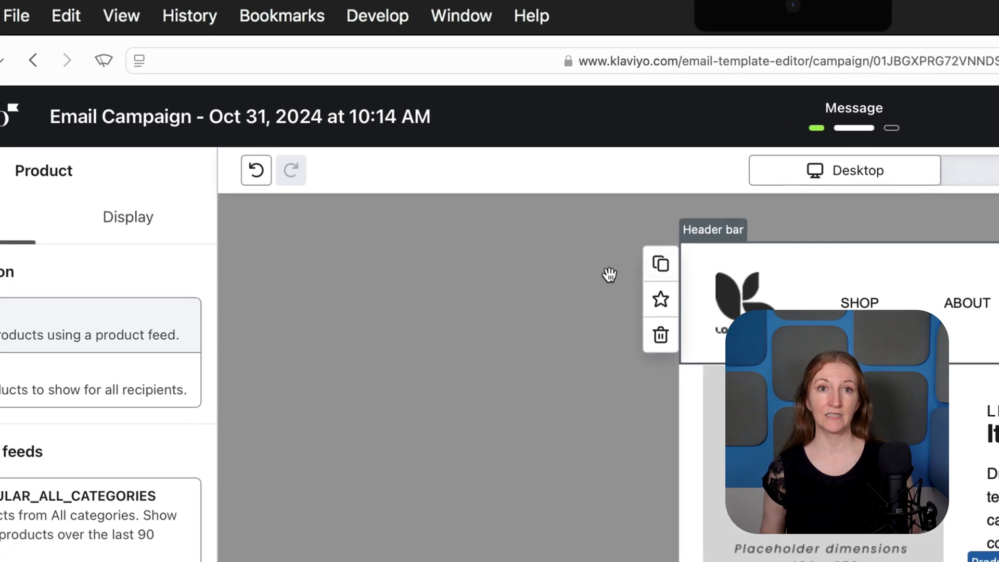
Step: Select an image and start building its show/hide logic from the Display settings
click(0, 171)
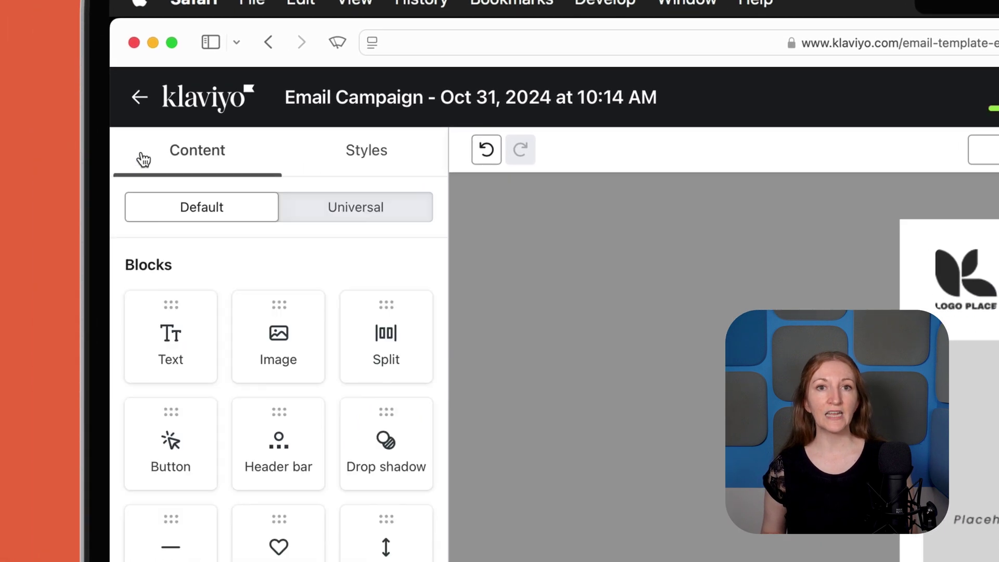
click(314, 214)
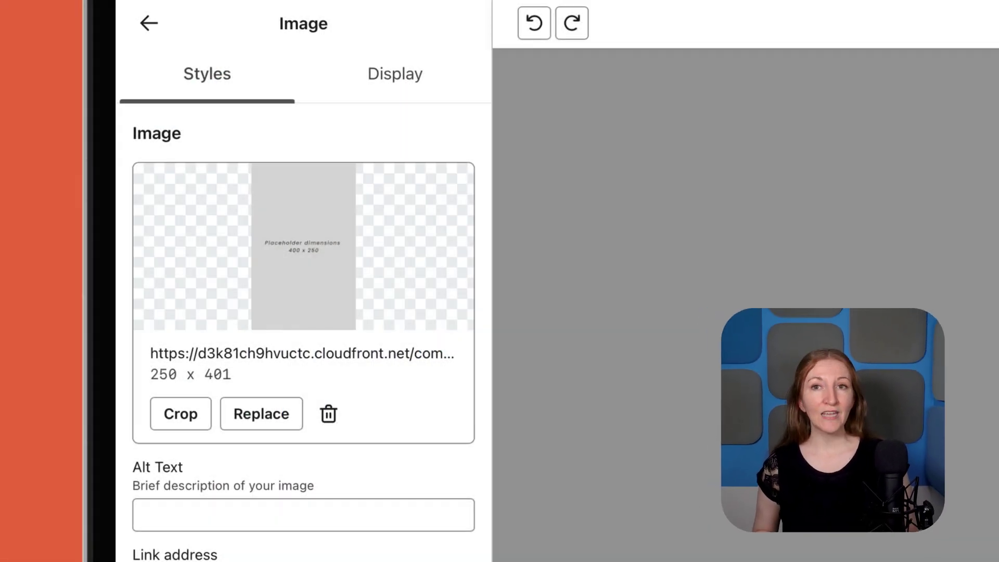
click(419, 86)
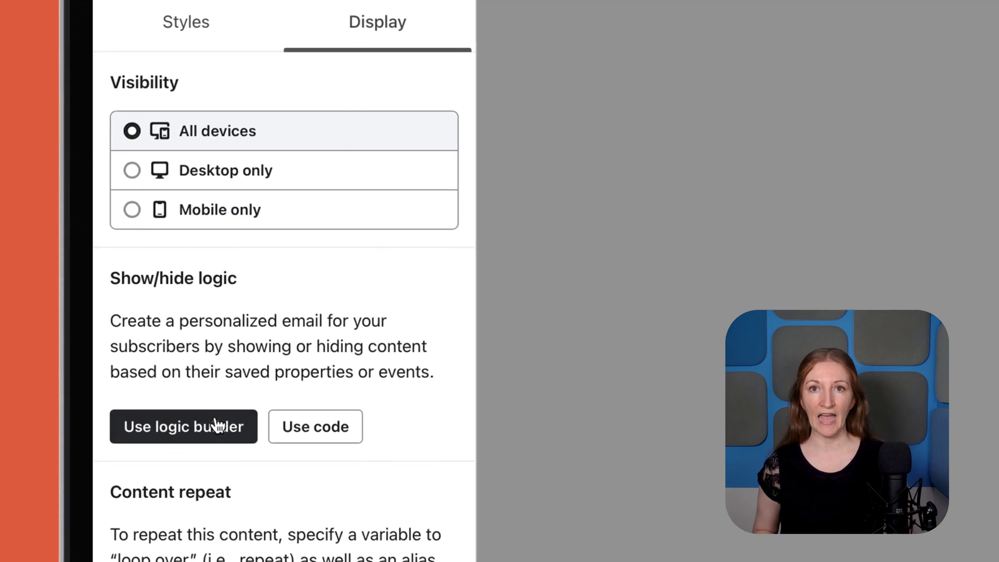
click(235, 477)
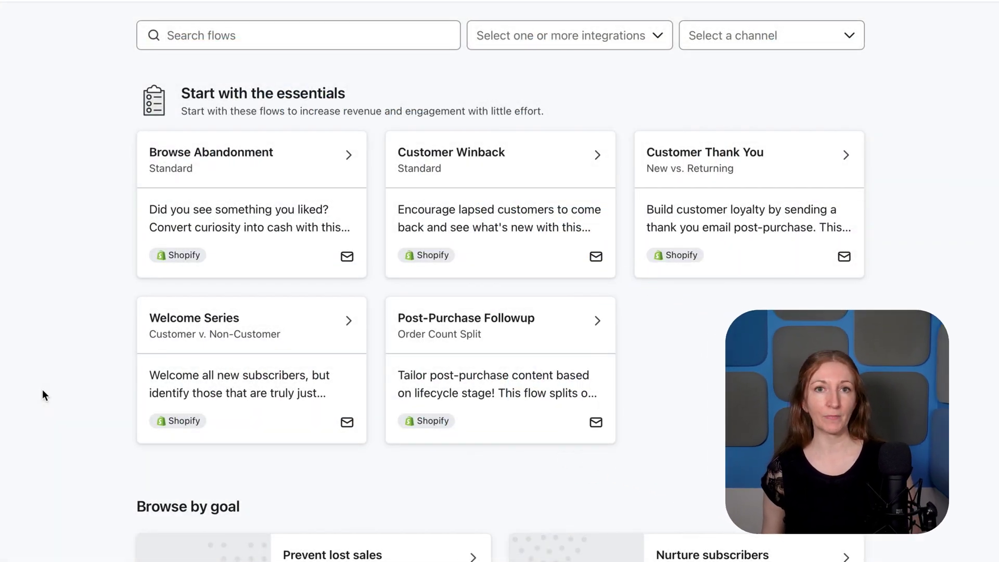
Step: Scroll through the essential flows and the Browse by goal section of the flow library
scroll(42, 389, down, 6)
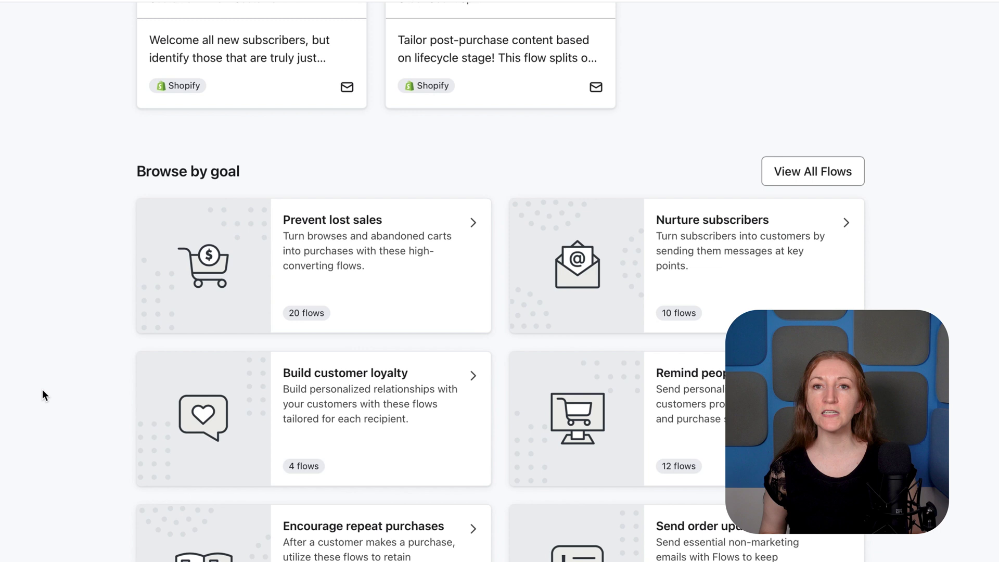
scroll(42, 389, up, 6)
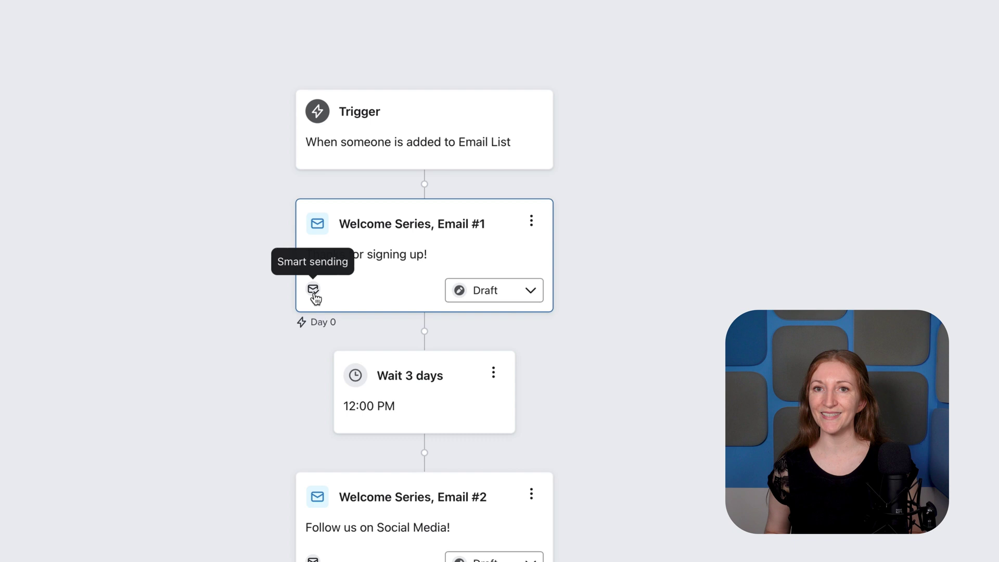
Step: Open the first welcome email's template for editing
click(295, 294)
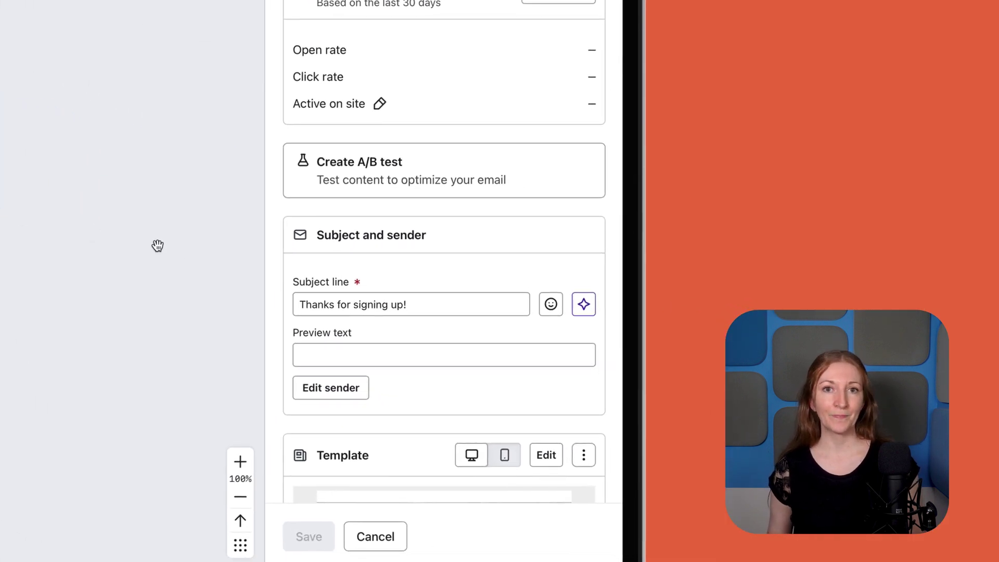
scroll(273, 263, down, 6)
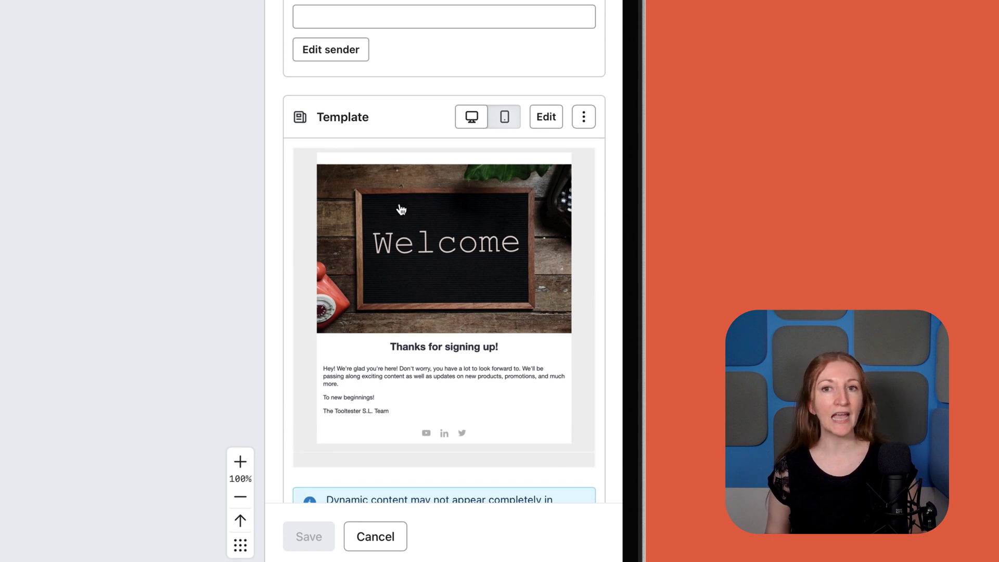
click(541, 119)
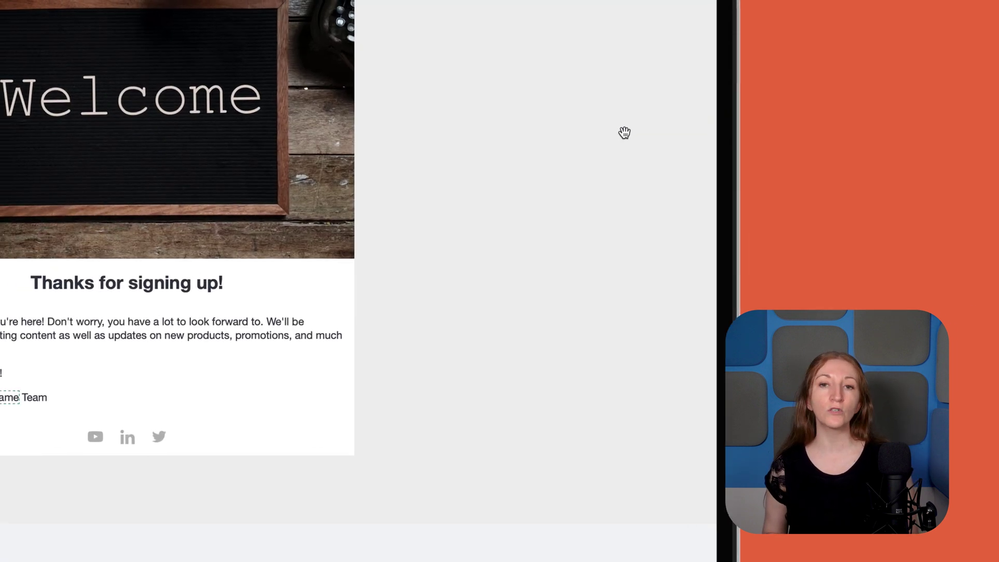
Step: Select the 'Thanks for signing up!' heading and view its Personalization fields
click(308, 301)
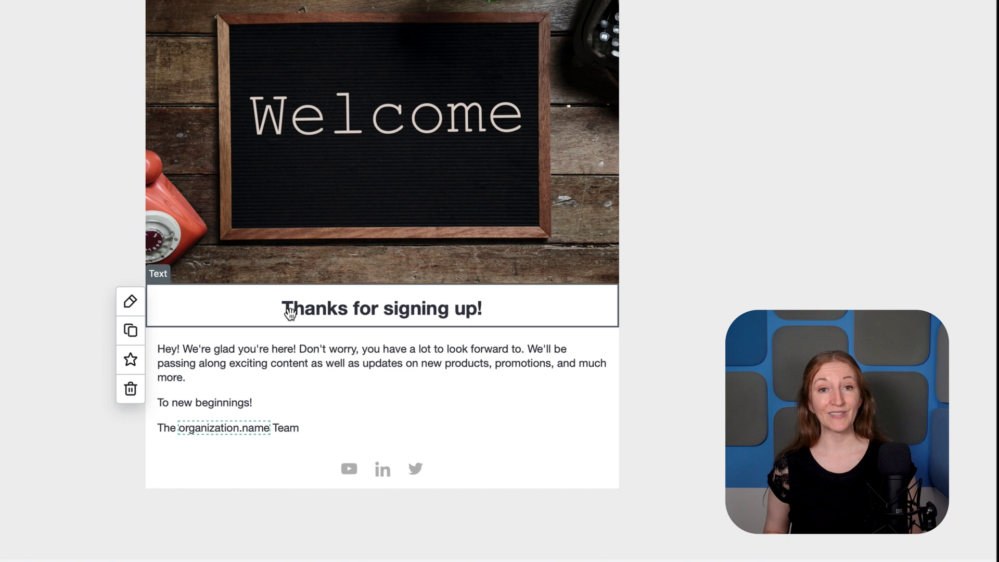
click(235, 305)
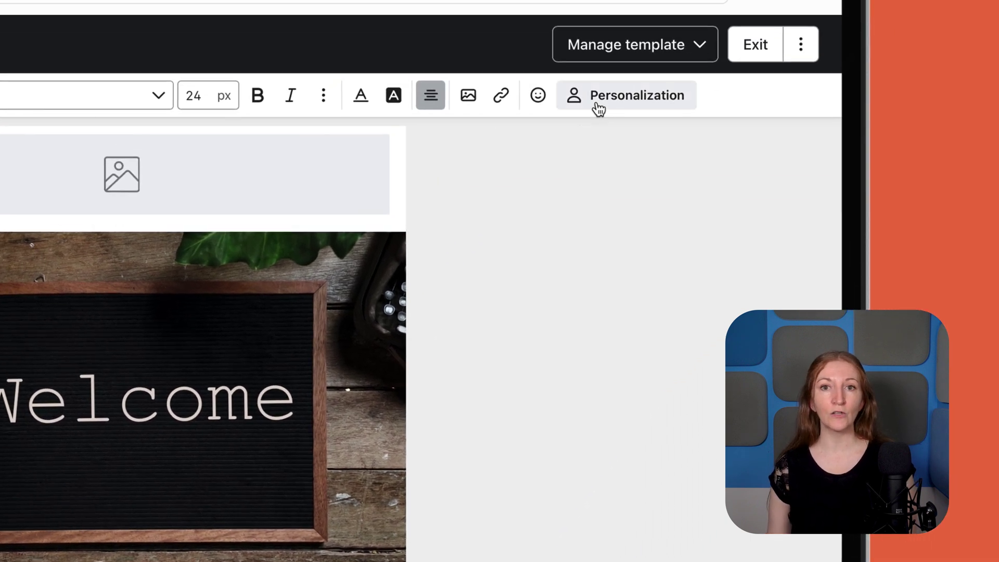
click(598, 107)
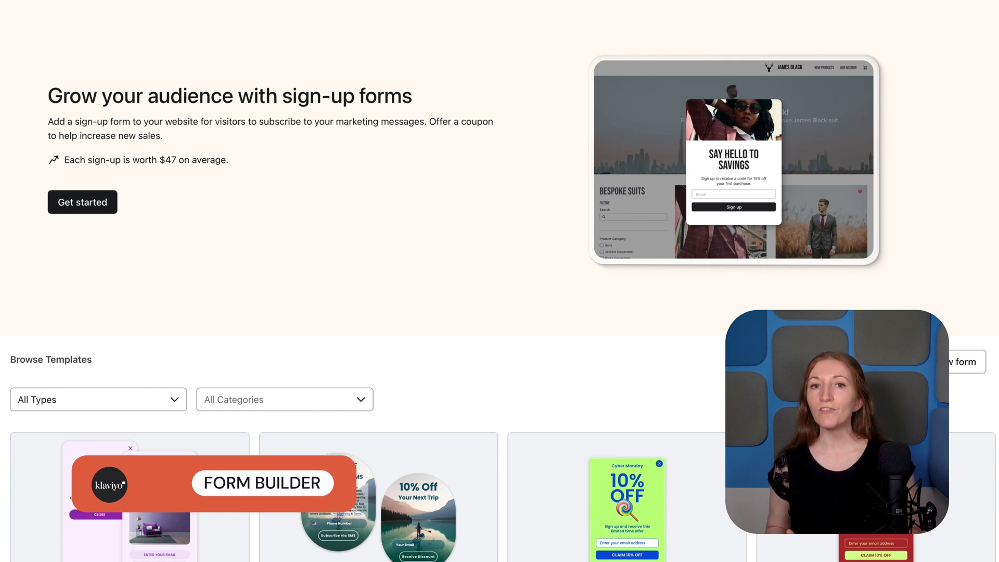
Step: Scroll through the Browse Templates gallery of sign-up form designs
scroll(499, 281, down, 6)
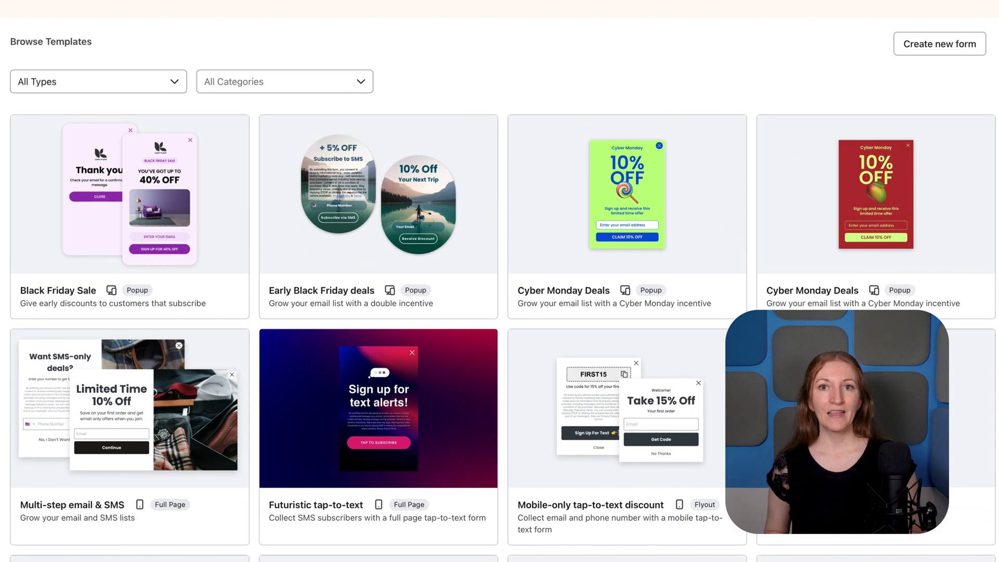
scroll(499, 281, down, 10)
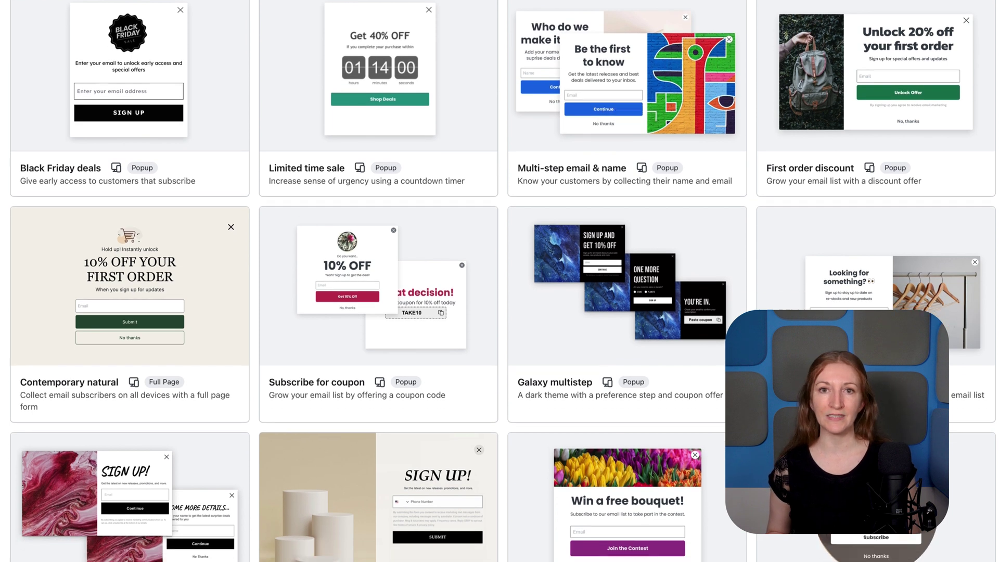
scroll(499, 281, down, 7)
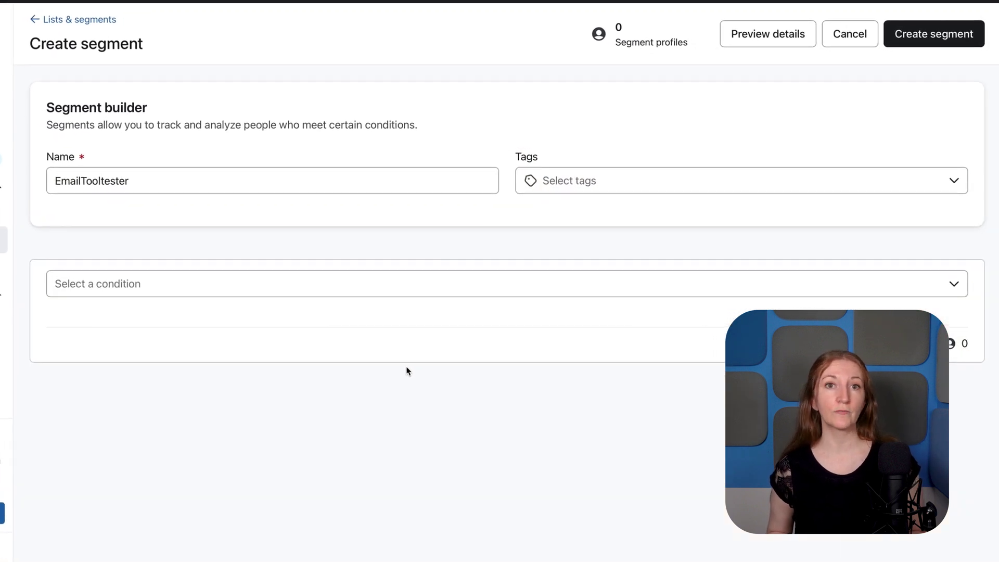
Step: Try a location-proximity condition, then switch to Properties about someone with Boolean value type
click(297, 288)
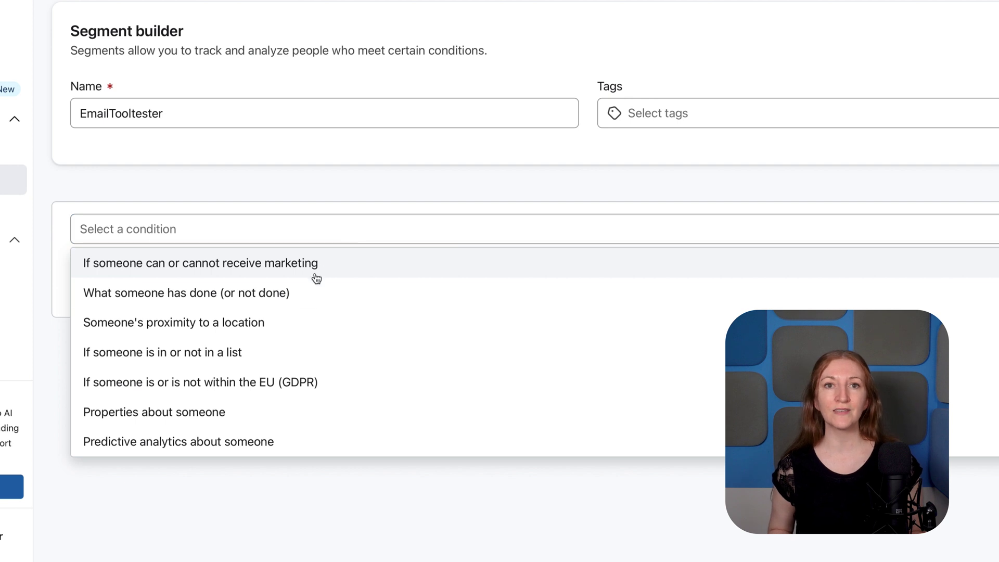
click(292, 321)
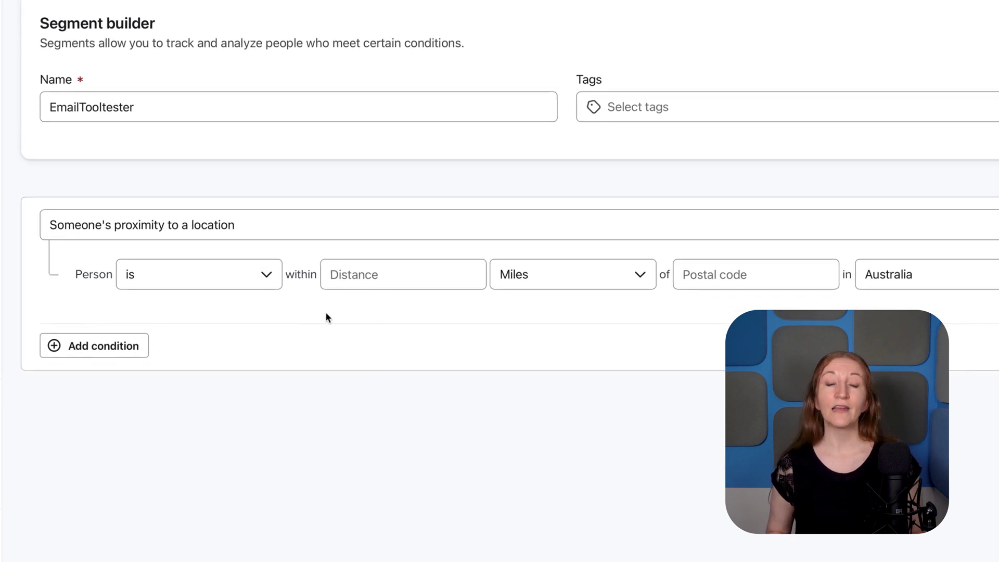
click(401, 275)
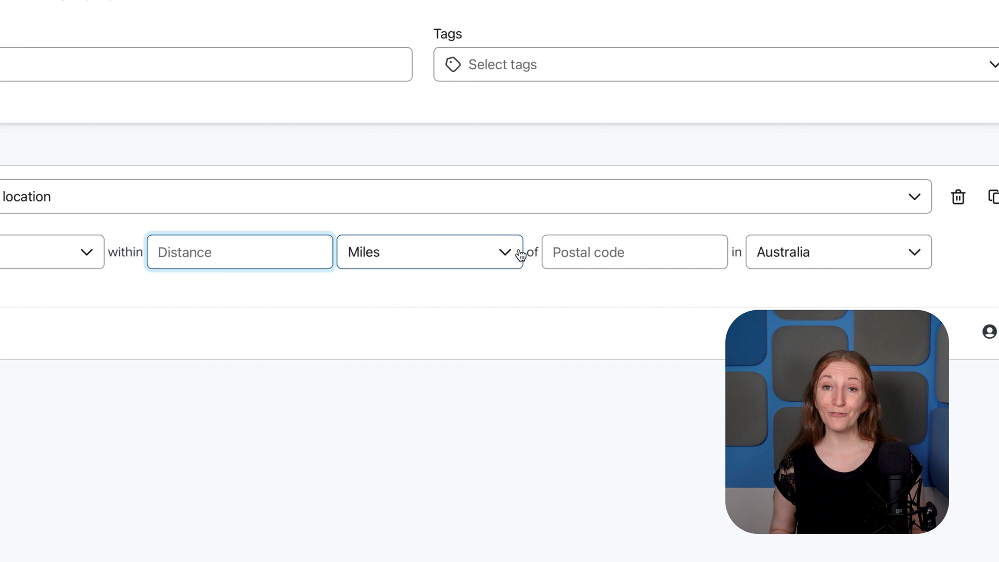
click(437, 200)
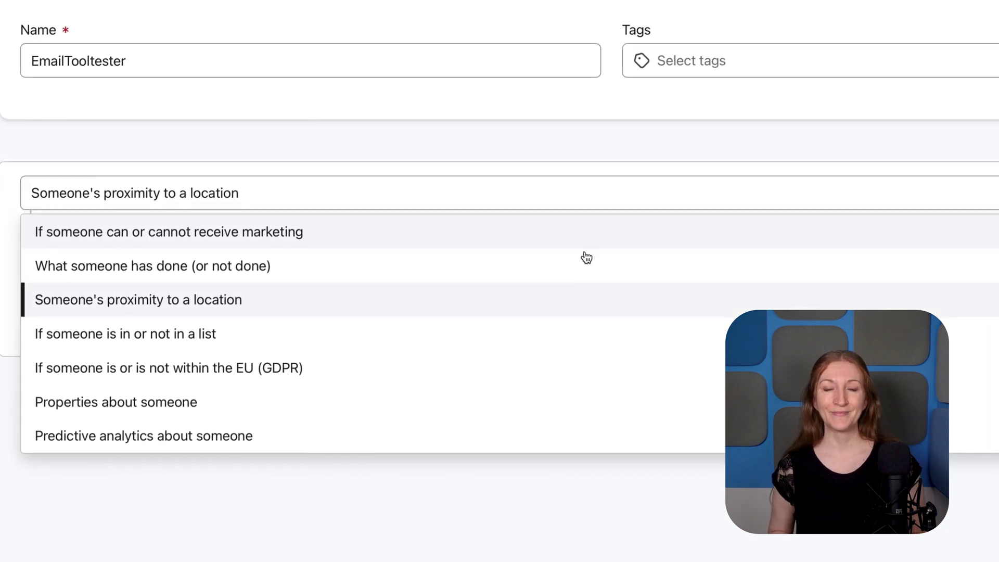
click(343, 404)
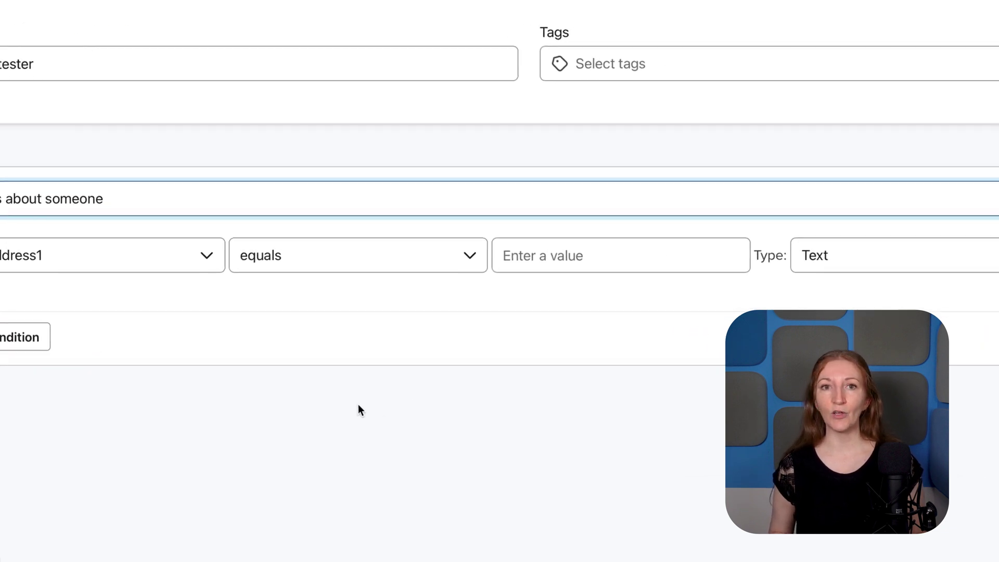
click(958, 248)
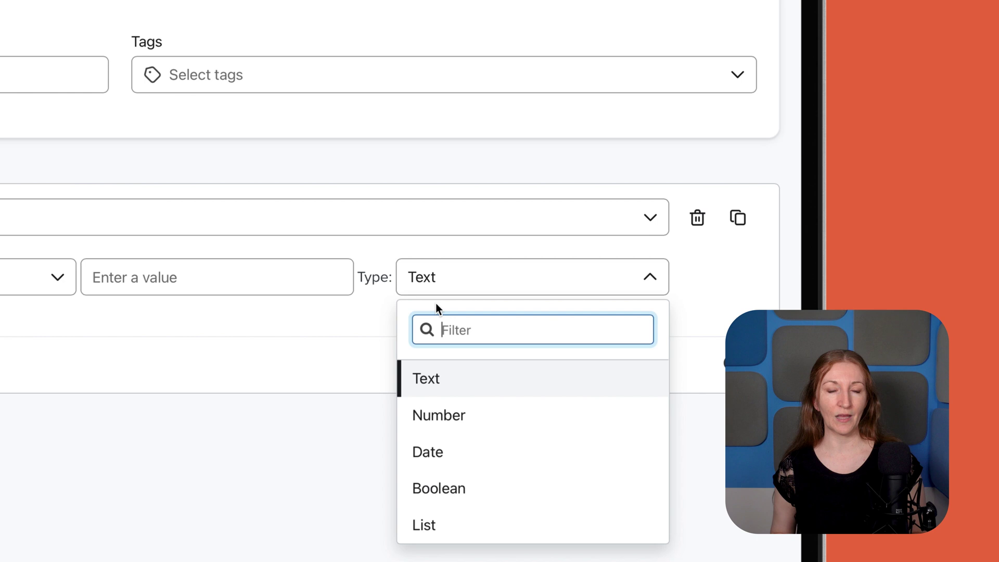
click(426, 488)
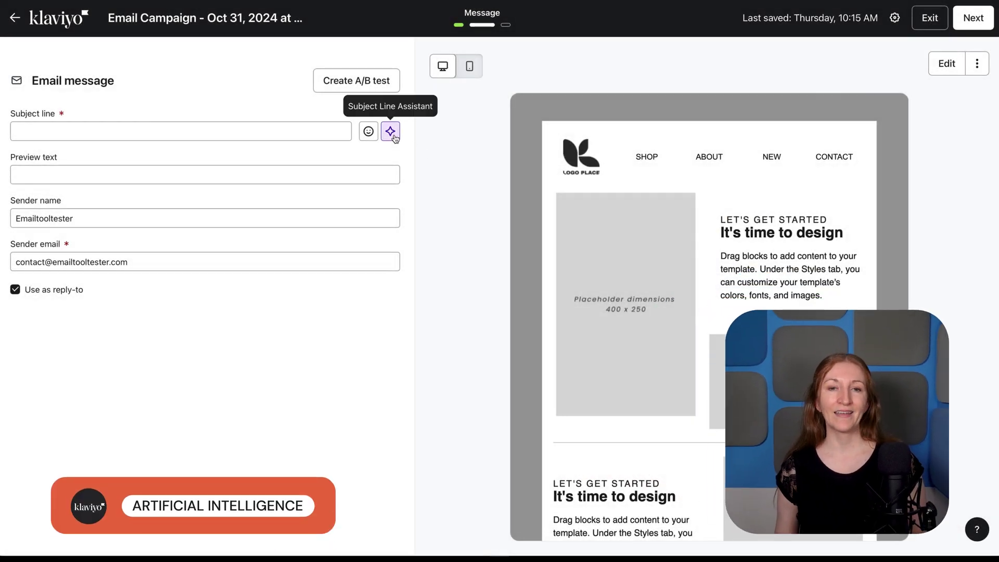
Step: Open the AI Subject Line Assistant and choose Newsletter, then Customer Education
click(392, 133)
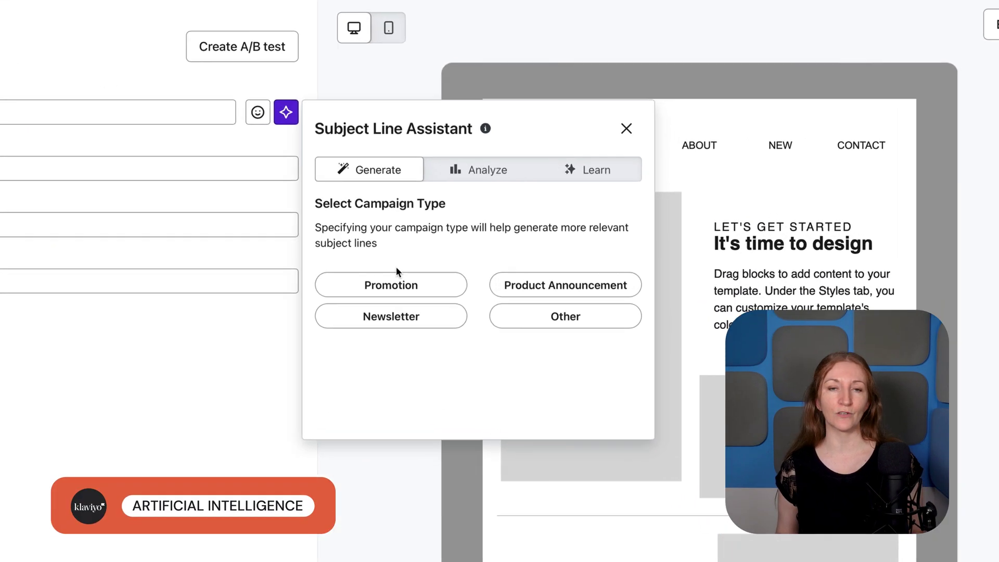
click(391, 316)
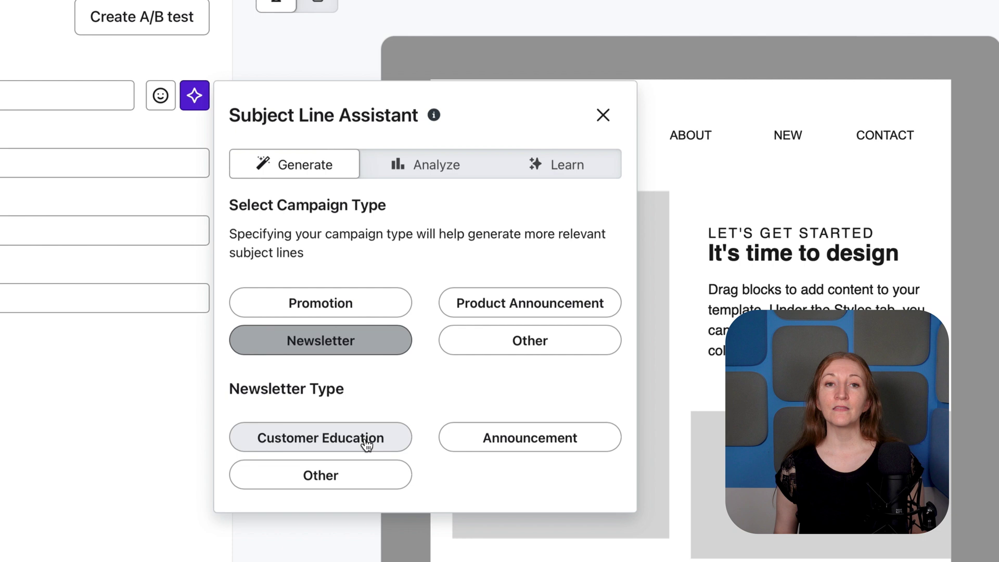
click(367, 443)
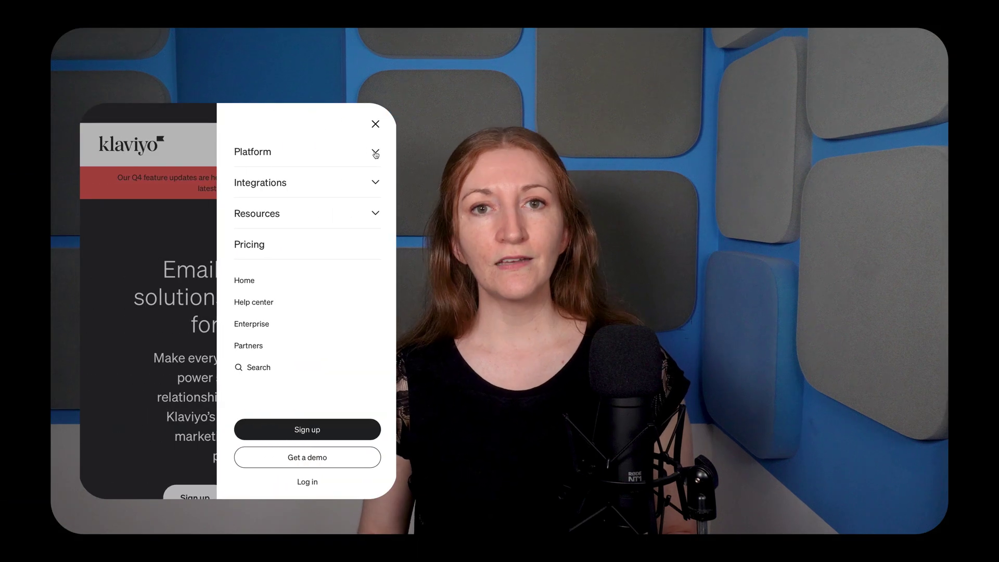
Step: Expand Platform in the site menu and scroll the list toward Pricing
click(375, 153)
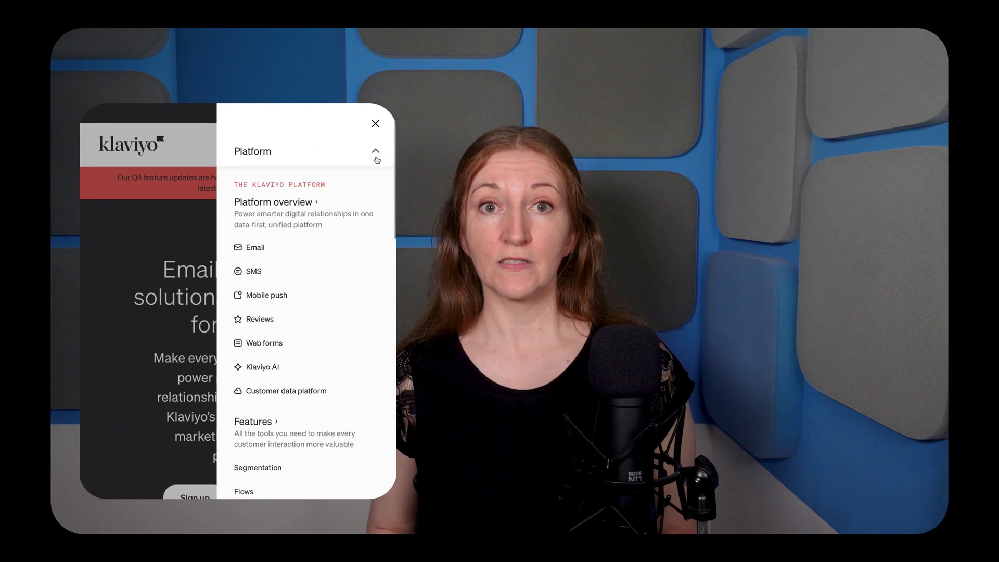
scroll(378, 160, down, 3)
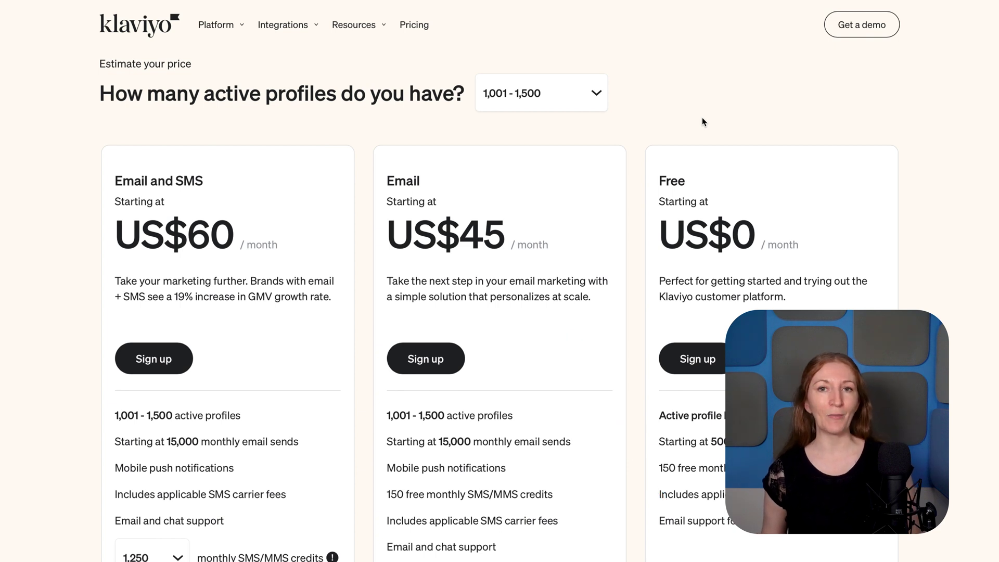
Step: Choose 11,001 - 11,500 in the active profiles dropdown to update the plan prices
click(600, 104)
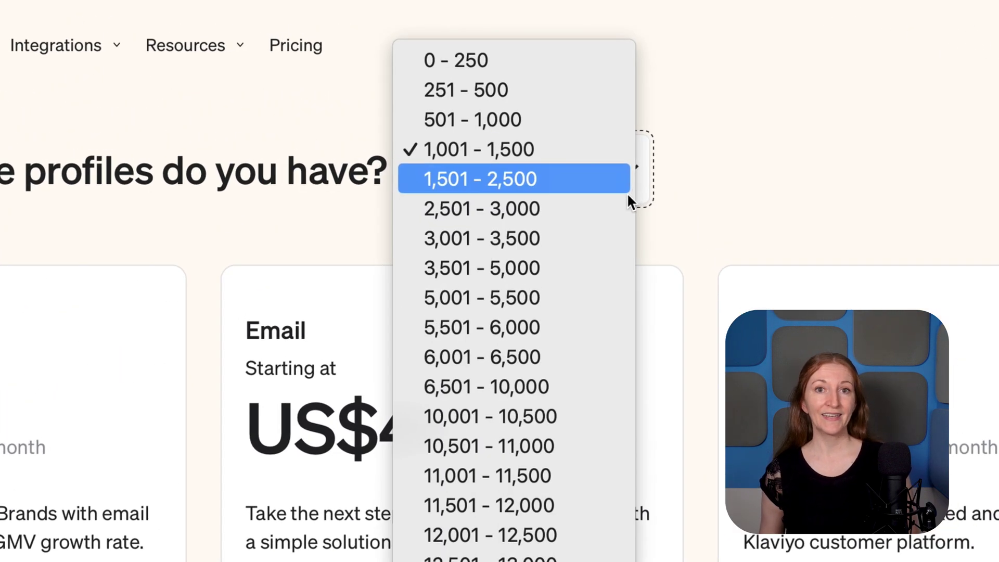
click(542, 466)
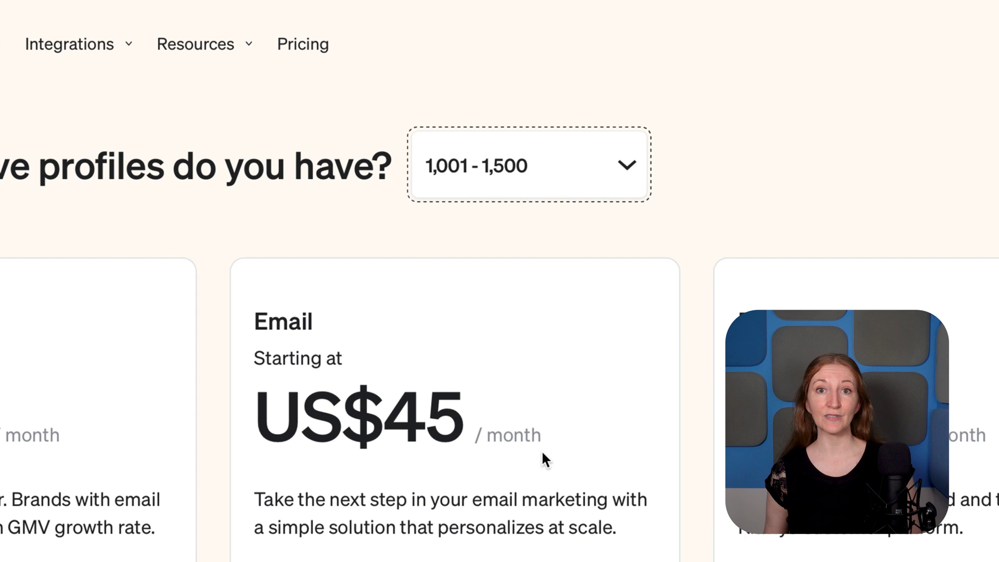